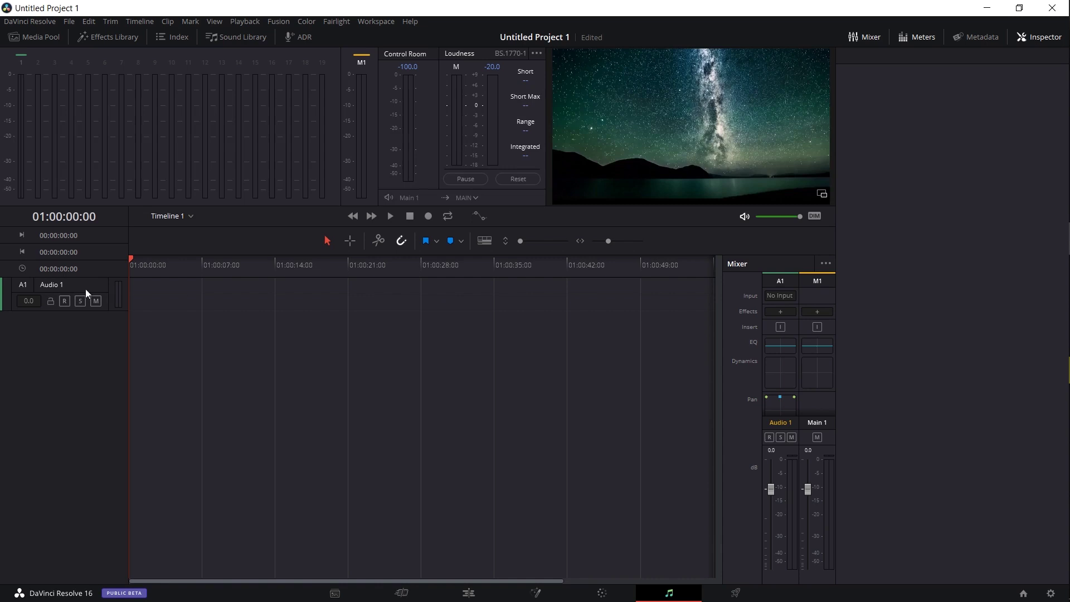
- Add a stereo audio track below Audio 1
right_click(55, 320)
mouse_move(64, 327)
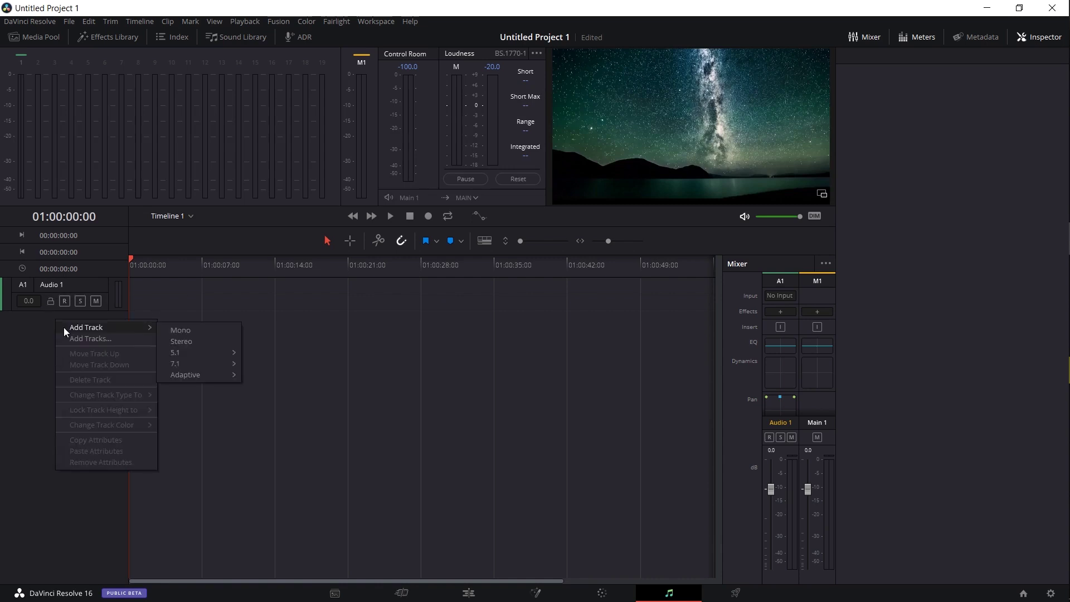
left_click(196, 344)
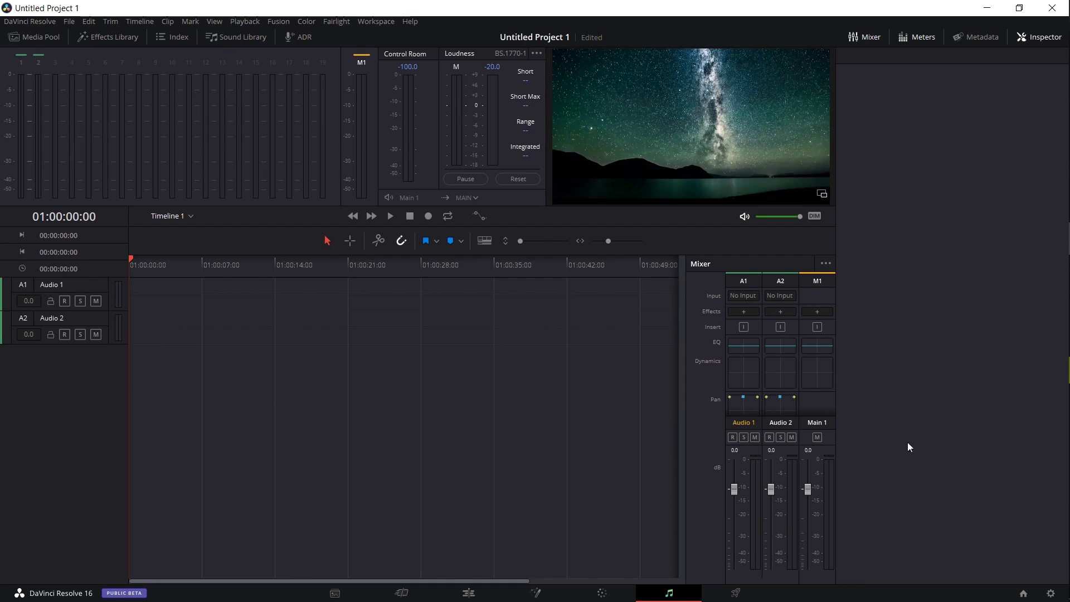
left_click(79, 325)
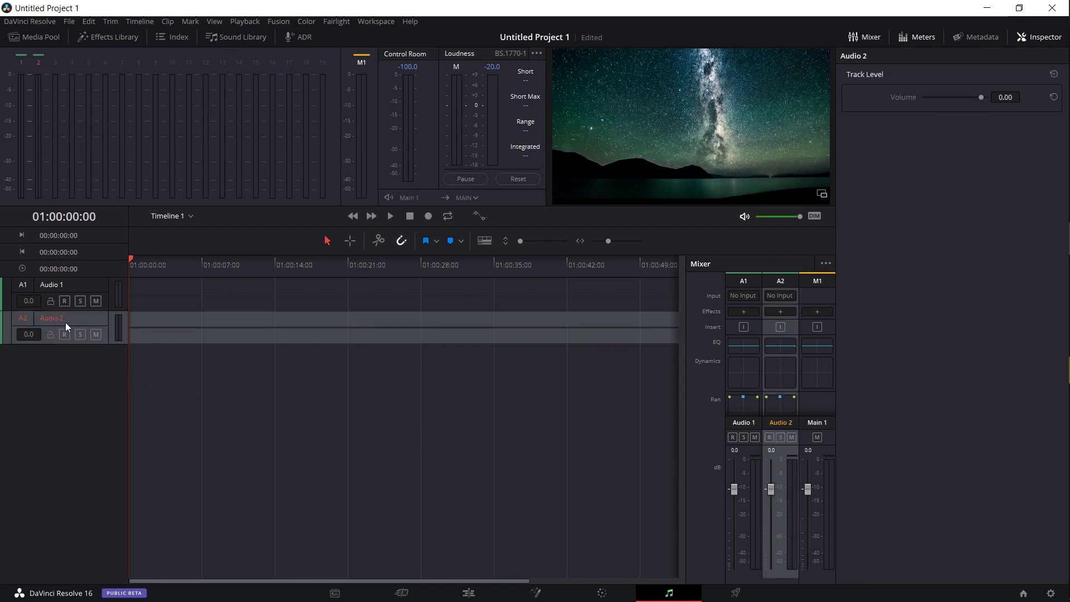
left_click(118, 382)
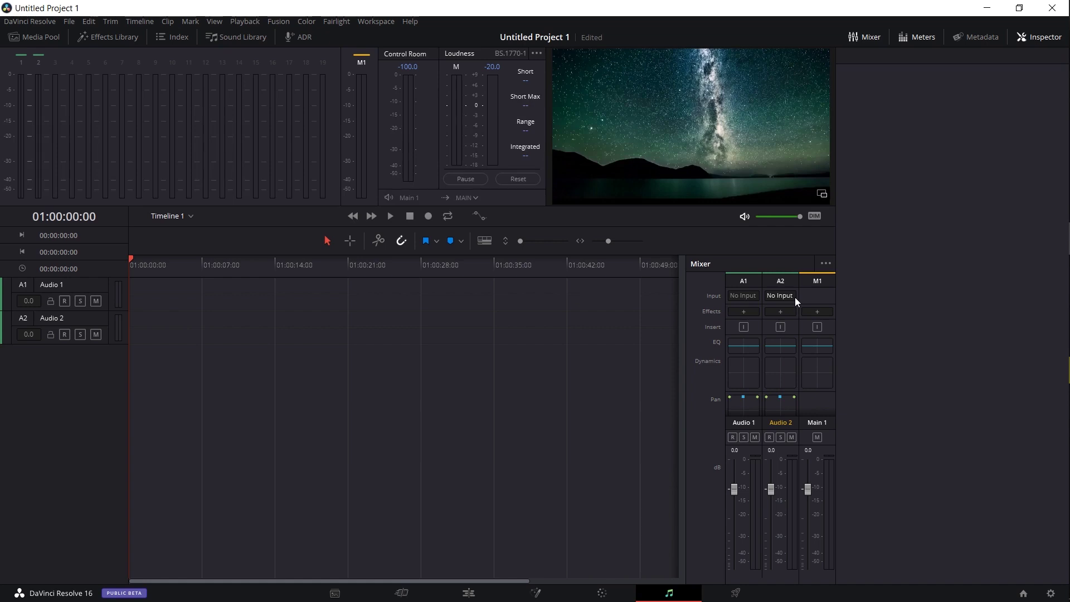
- Patch the microphone from the audio inputs to both the left and right track inputs of Audio 2
left_click(793, 280)
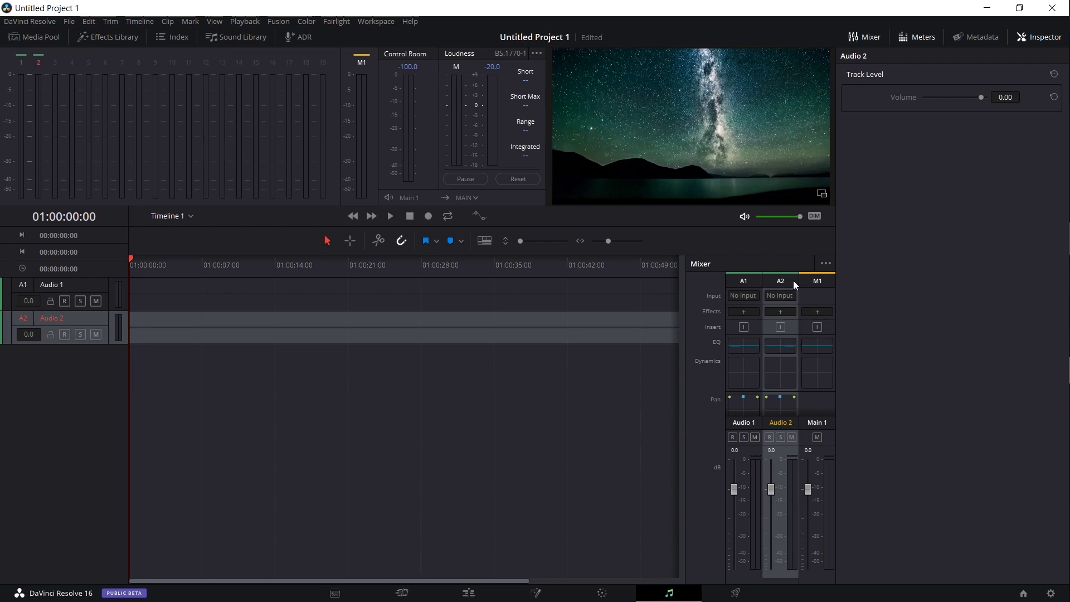
left_click(784, 304)
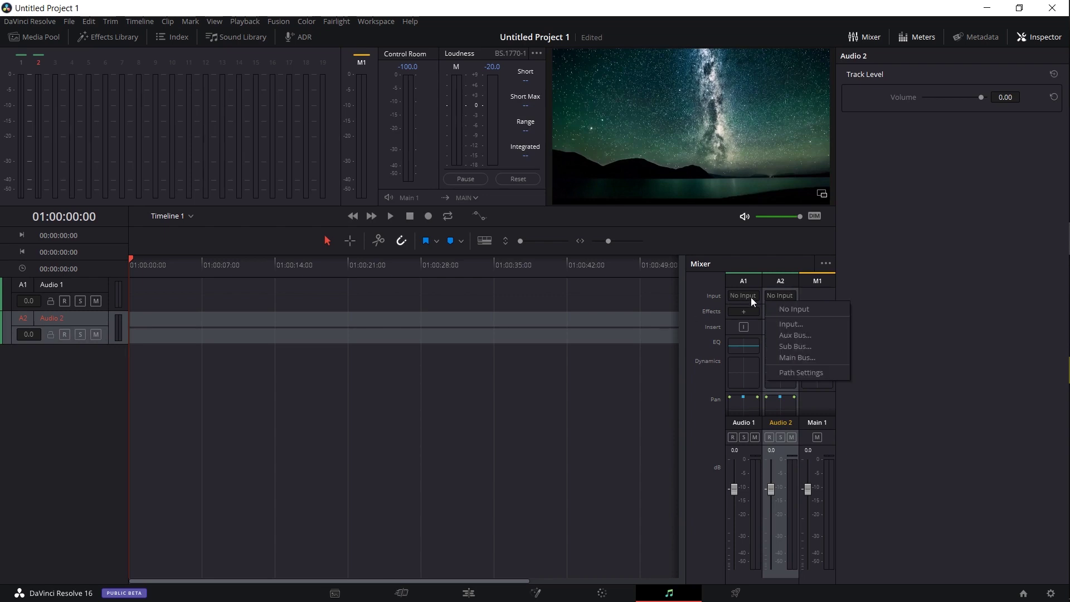
left_click(802, 327)
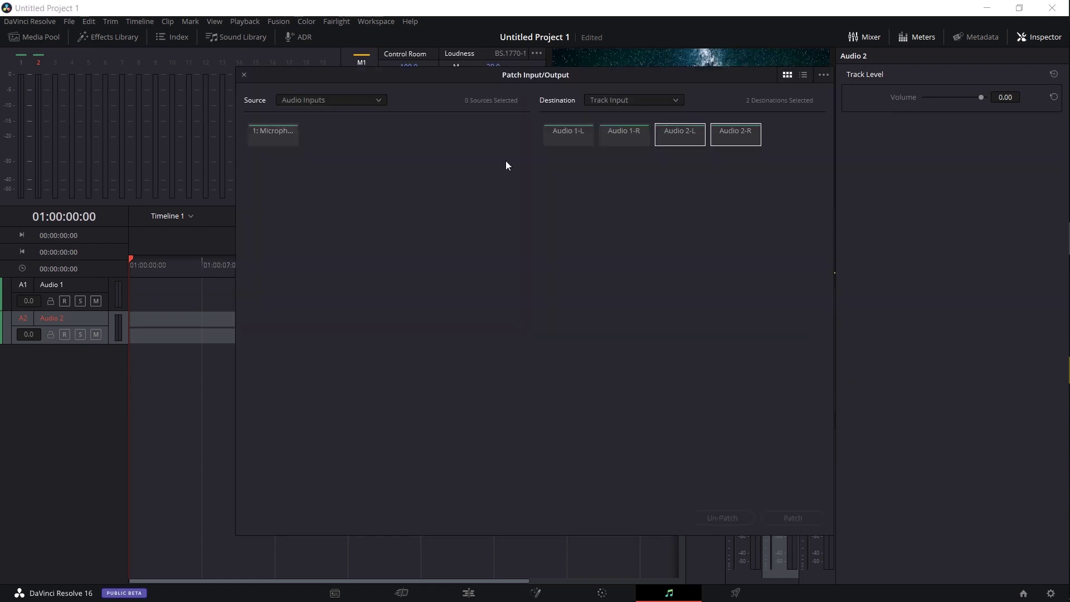
left_click_drag(573, 75, 507, 77)
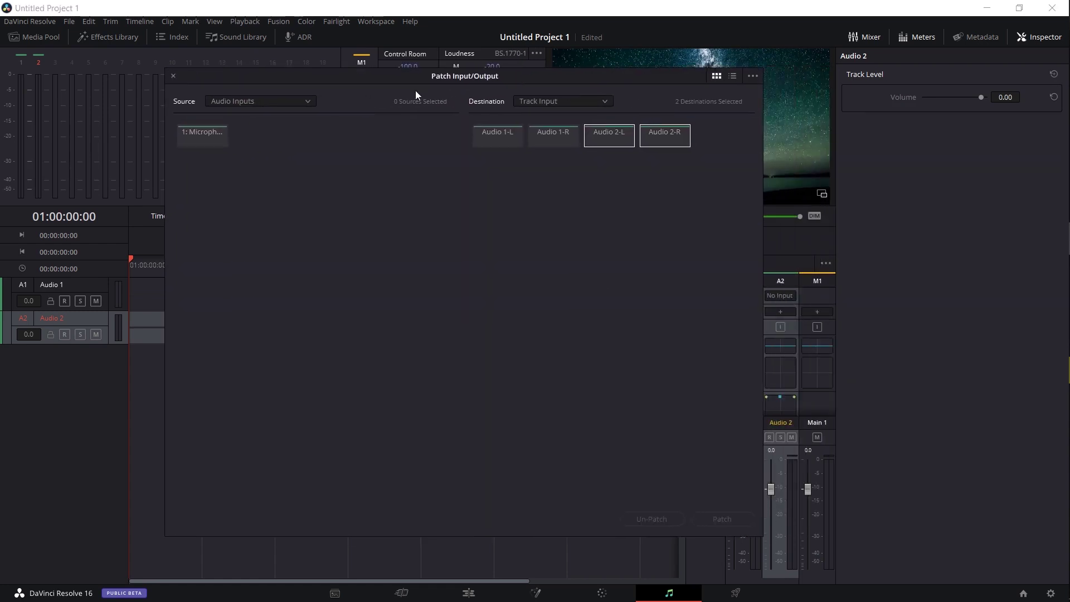
left_click(244, 101)
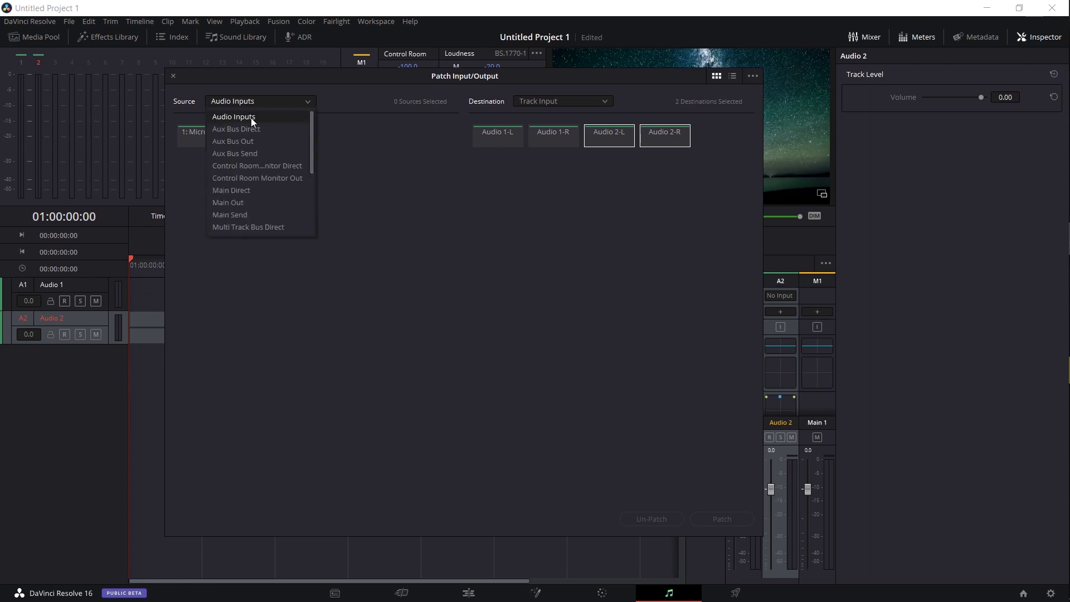
left_click(252, 118)
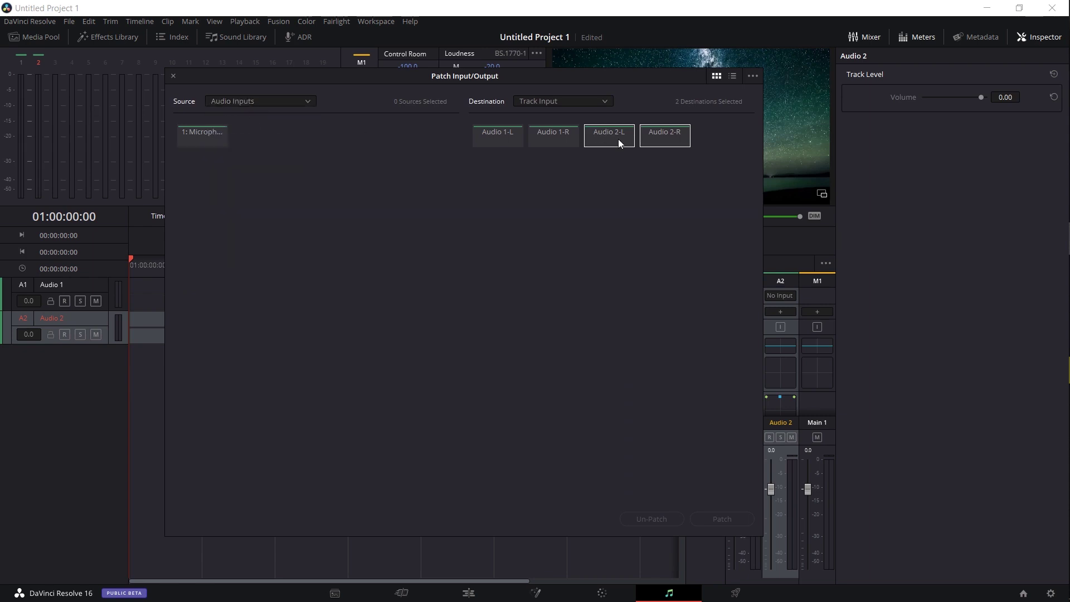
left_click_drag(602, 76, 700, 60)
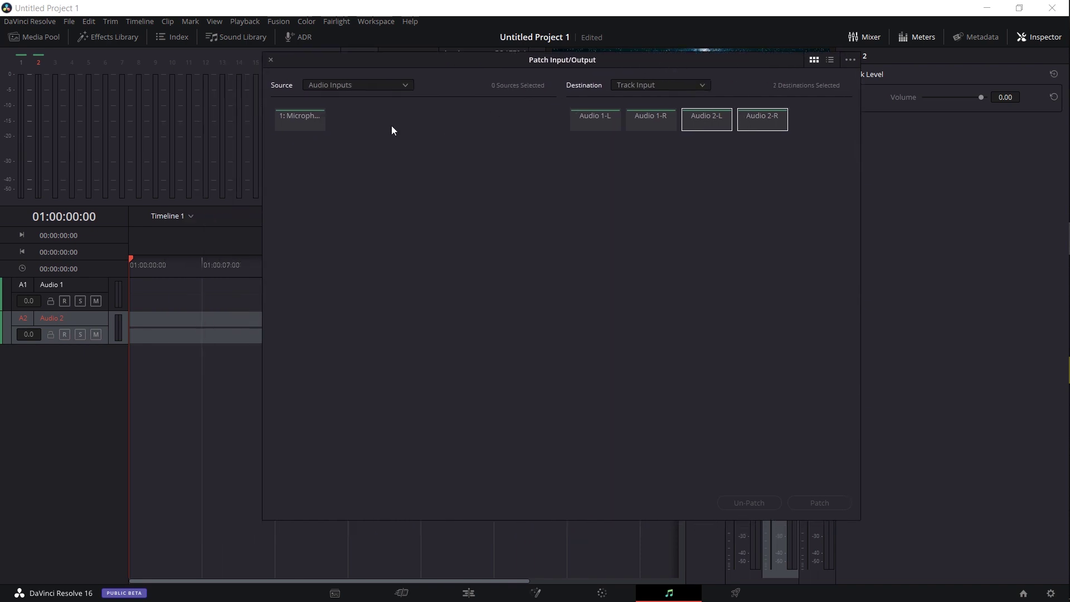
left_click(313, 124)
left_click(841, 506)
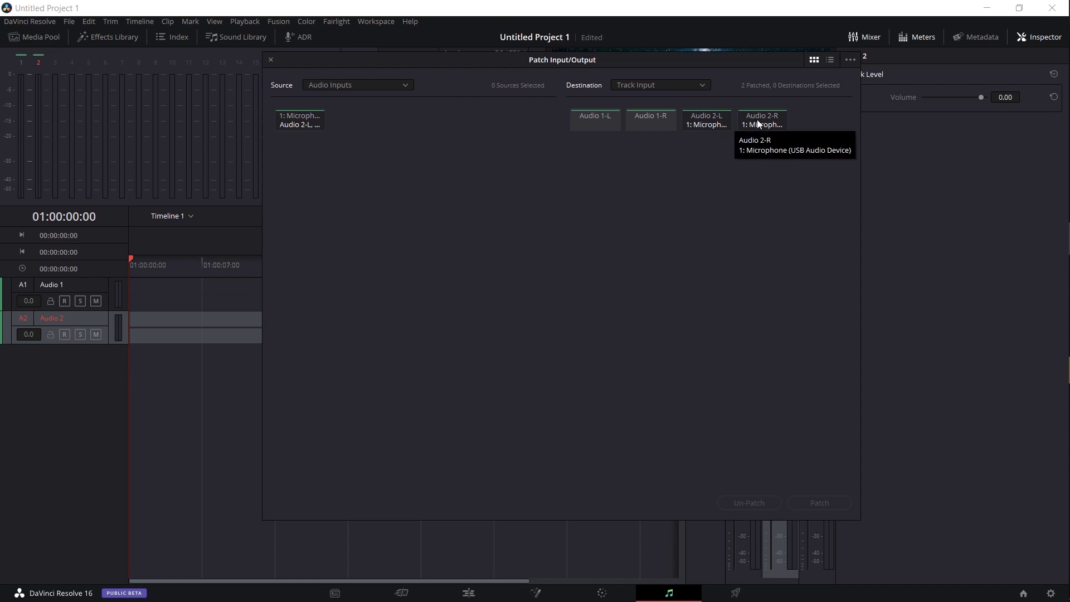
left_click(272, 60)
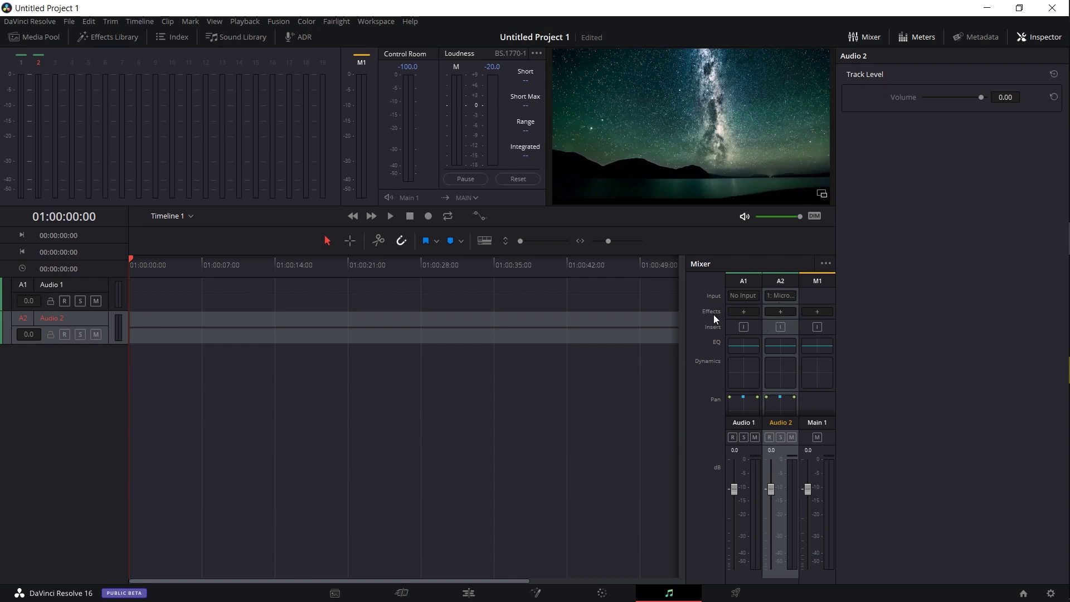
- Add the FairlightFX Noise Reduction effect to Audio 2 and set it to Auto Speech Mode
left_click(788, 314)
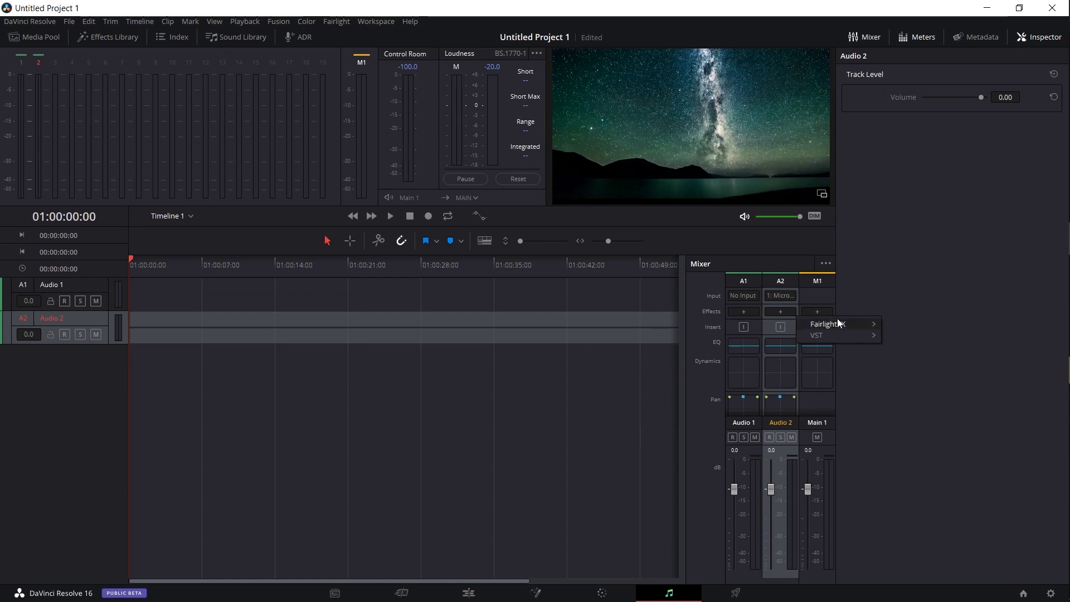
mouse_move(838, 322)
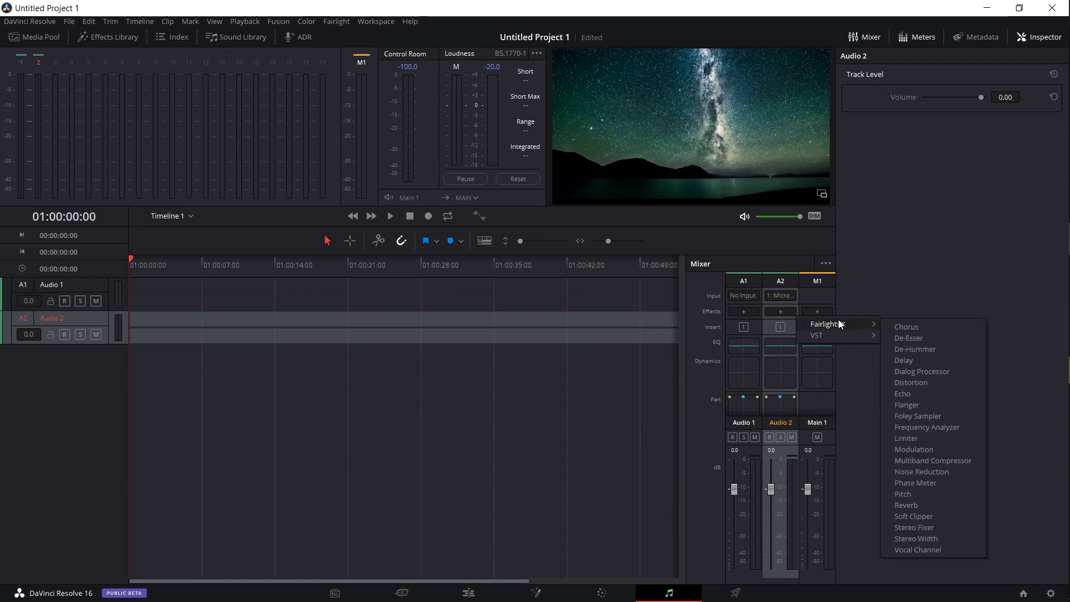
left_click(938, 474)
left_click_drag(384, 159, 399, 156)
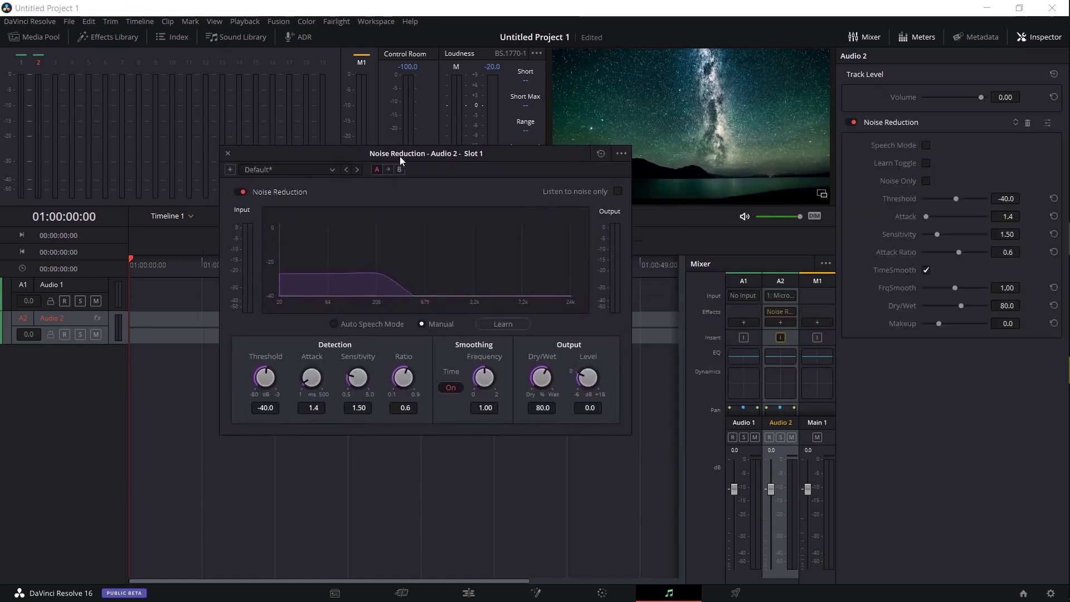
left_click(384, 327)
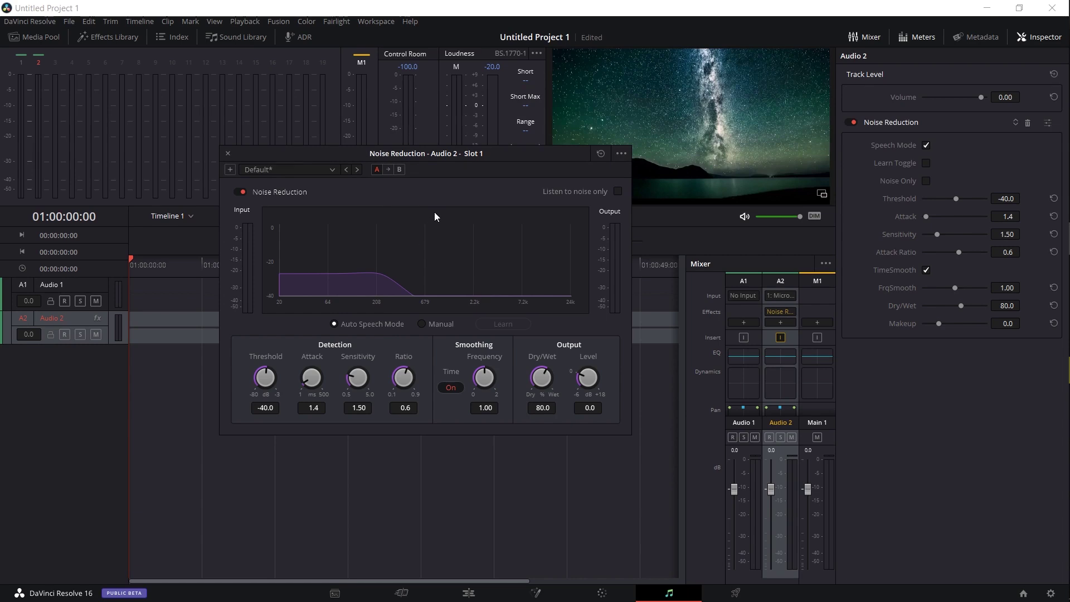
left_click(228, 153)
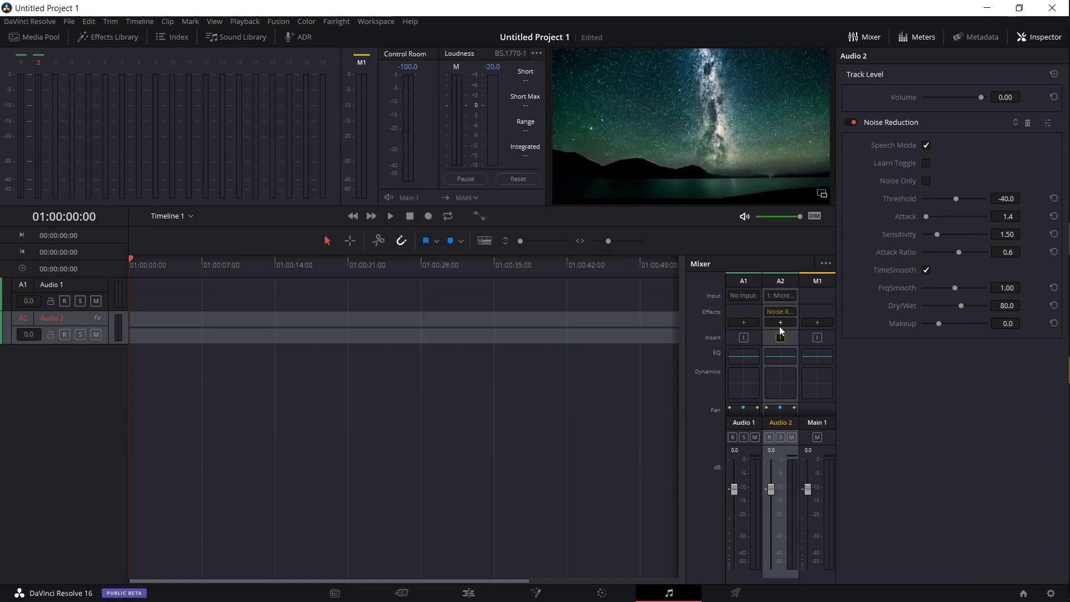
left_click(780, 324)
mouse_move(824, 349)
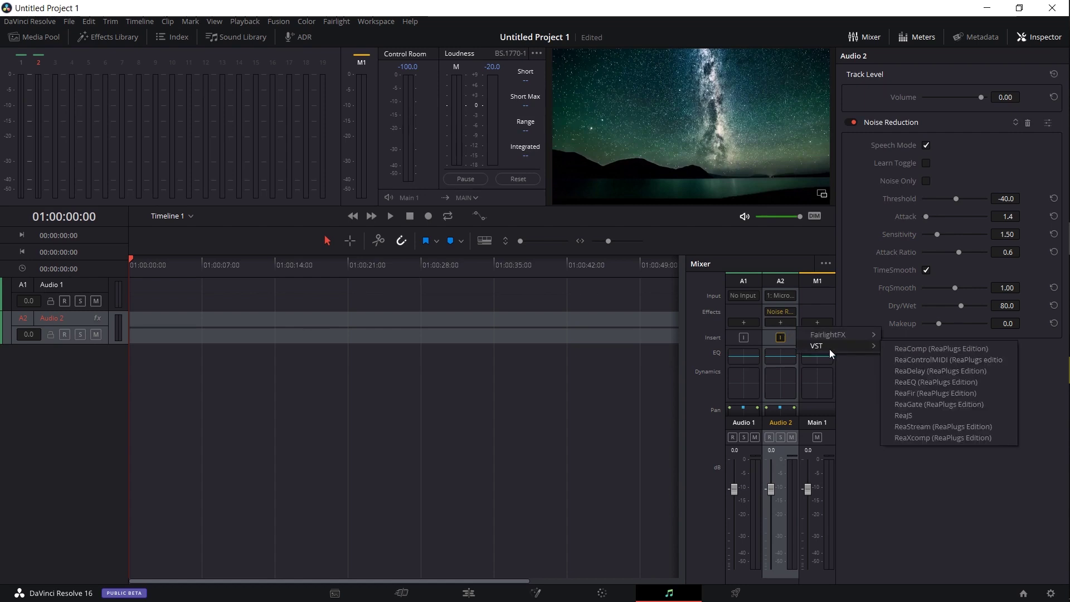
left_click(859, 383)
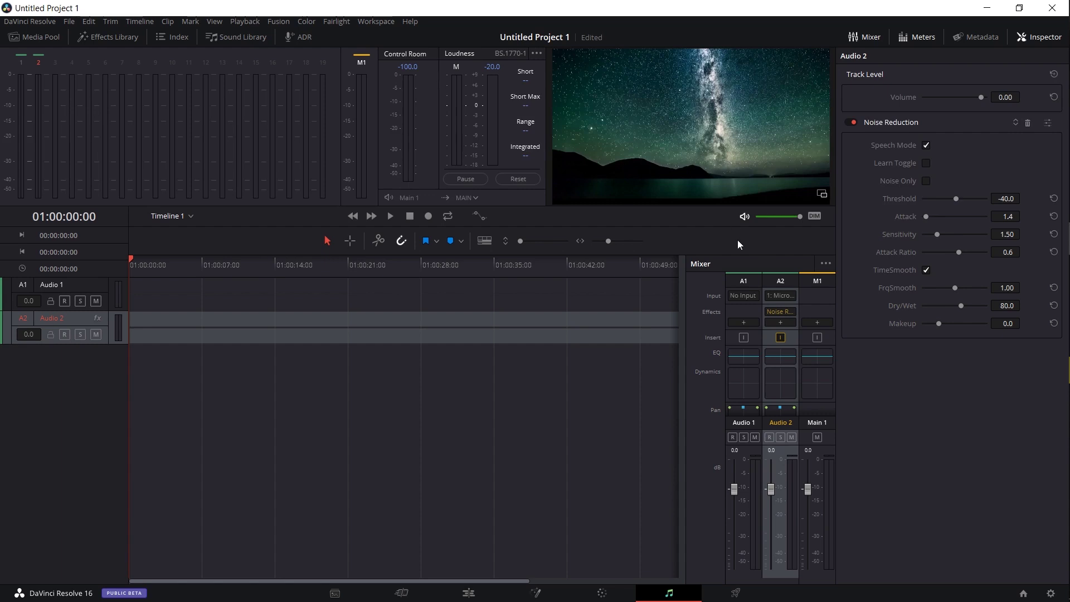
- Arm Audio 2 for recording with the monitor speakers muted, and lower its fader to -5.7 dB
left_click(745, 216)
left_click(770, 437)
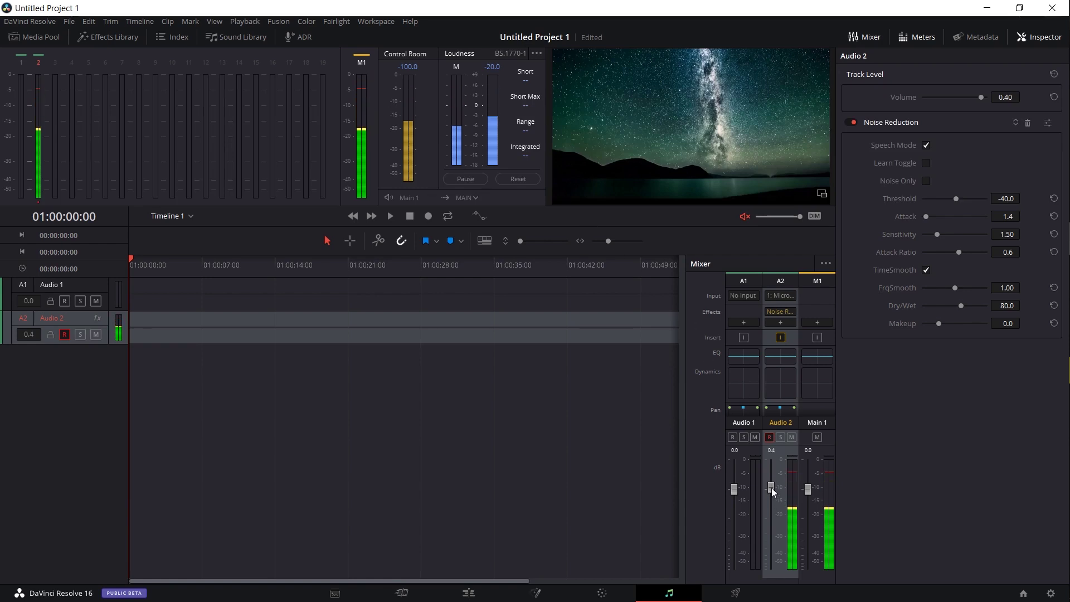
left_click_drag(771, 489, 771, 496)
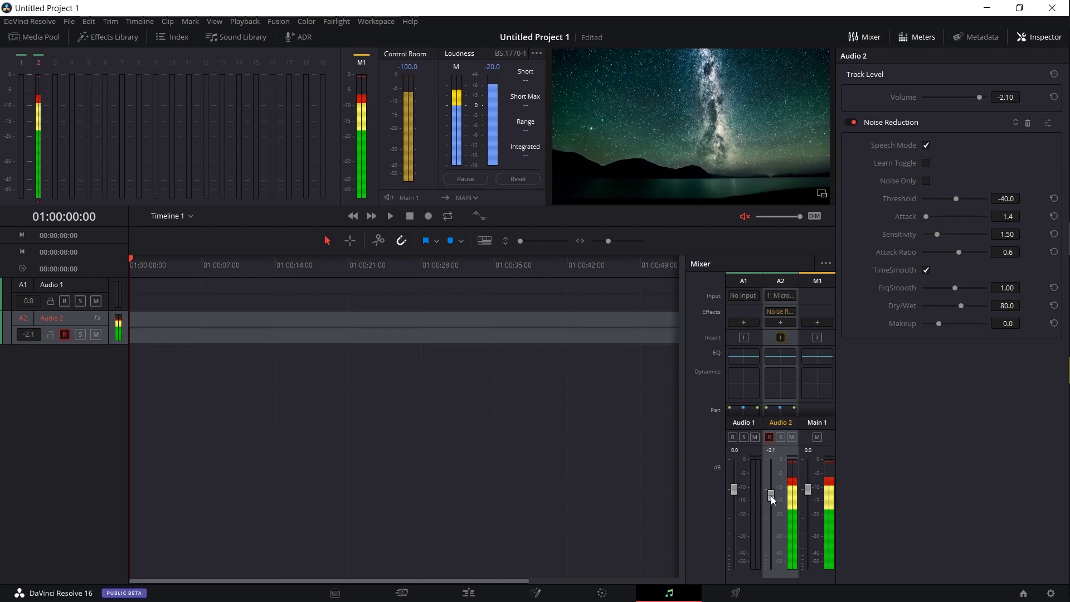
left_click_drag(771, 496, 772, 507)
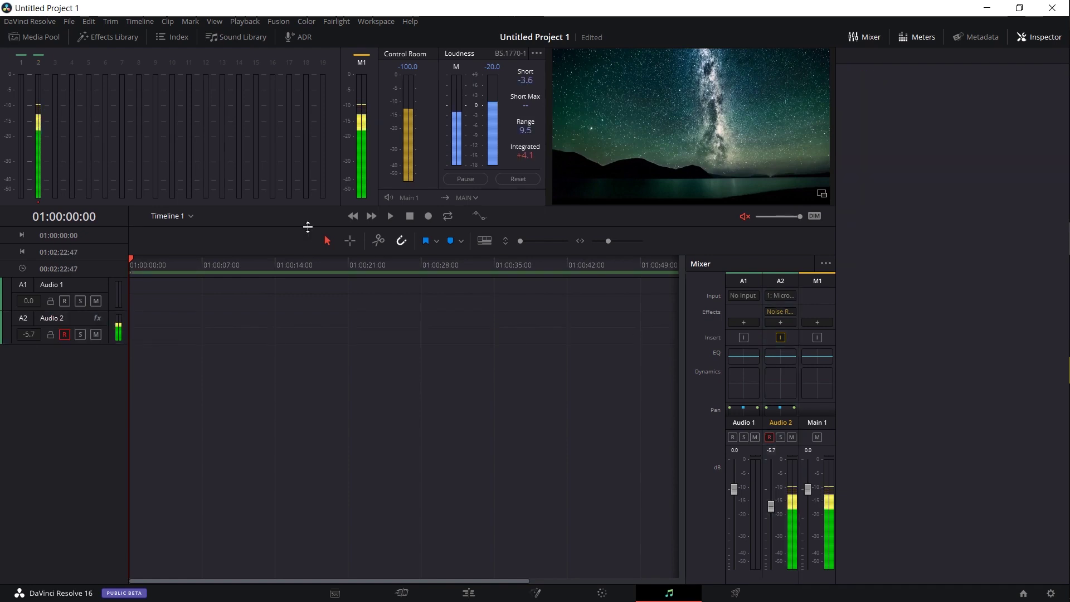
- Record a microphone take of about 9 seconds on Audio 2 and enlarge the track's height
left_click(428, 216)
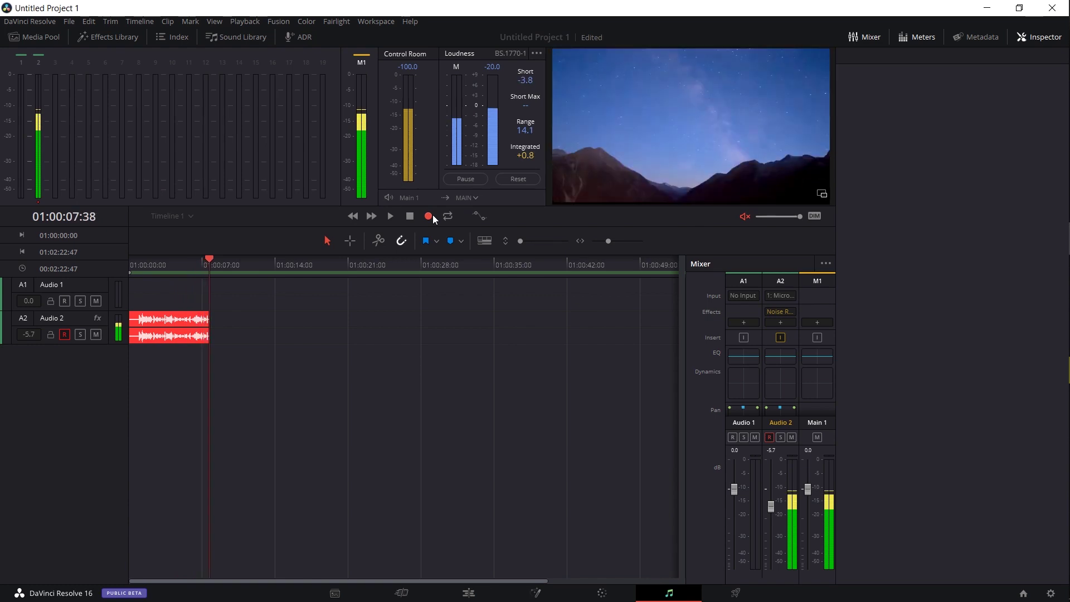
key("space")
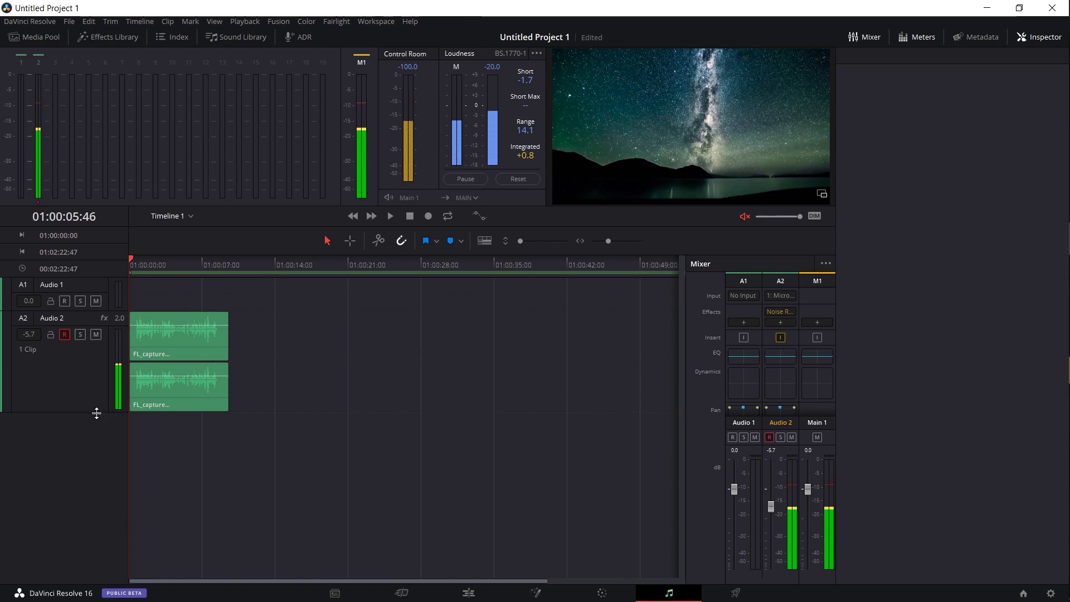
left_click_drag(96, 412, 96, 439)
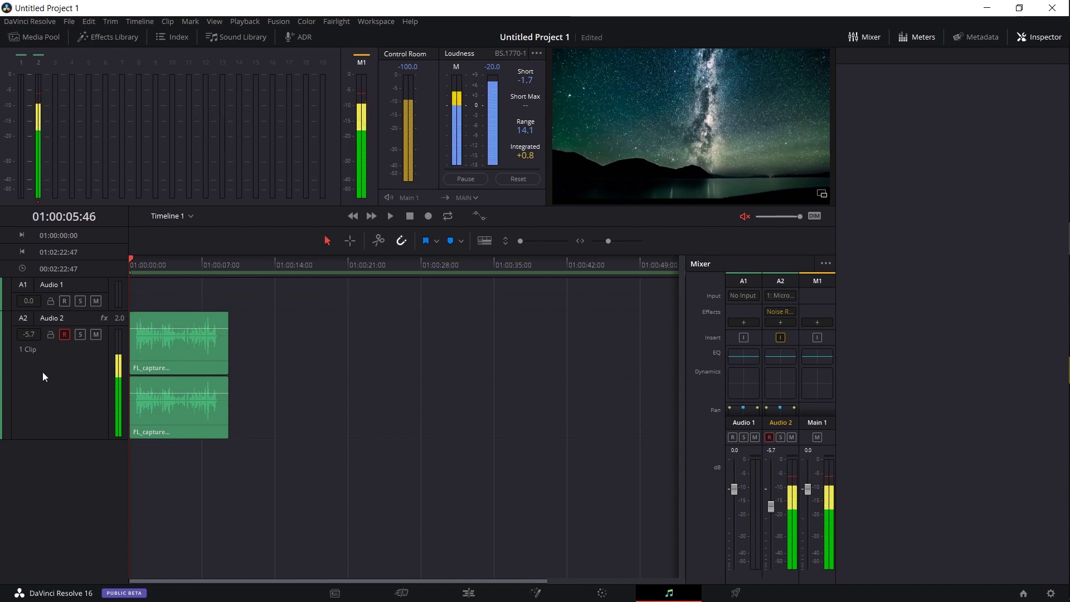
- Disarm Audio 2 and play back the recorded clip with monitoring unmuted, finishing with the playhead at the timeline's start
left_click(65, 334)
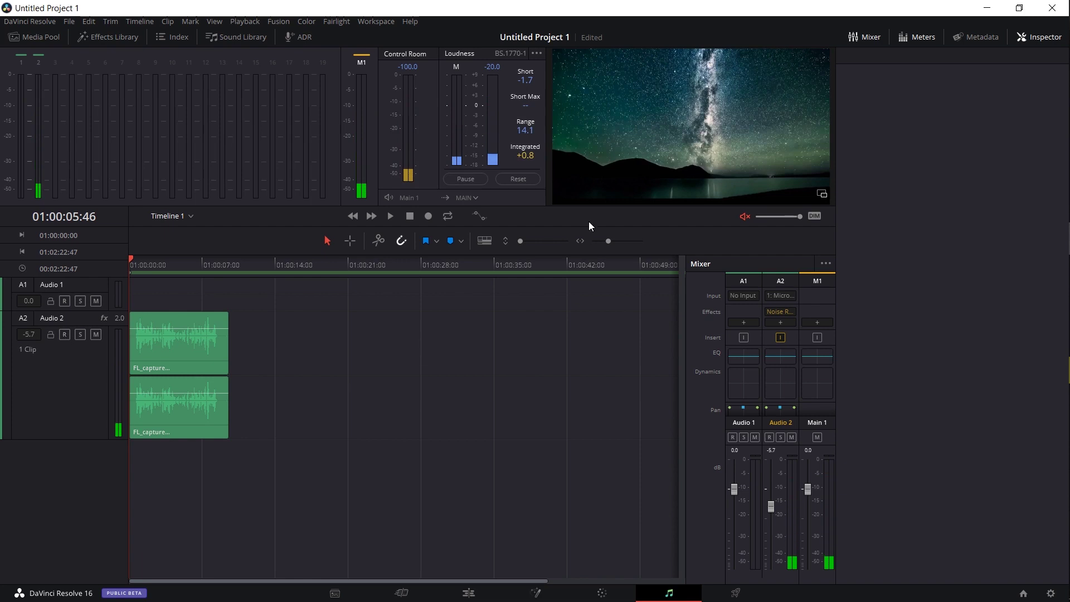
left_click(746, 217)
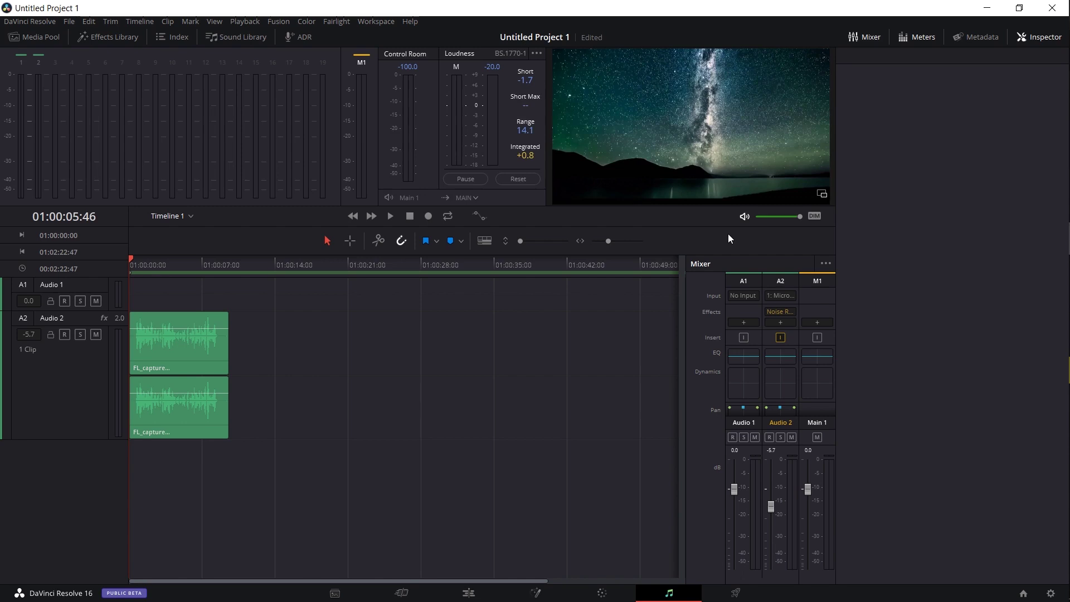
key("space")
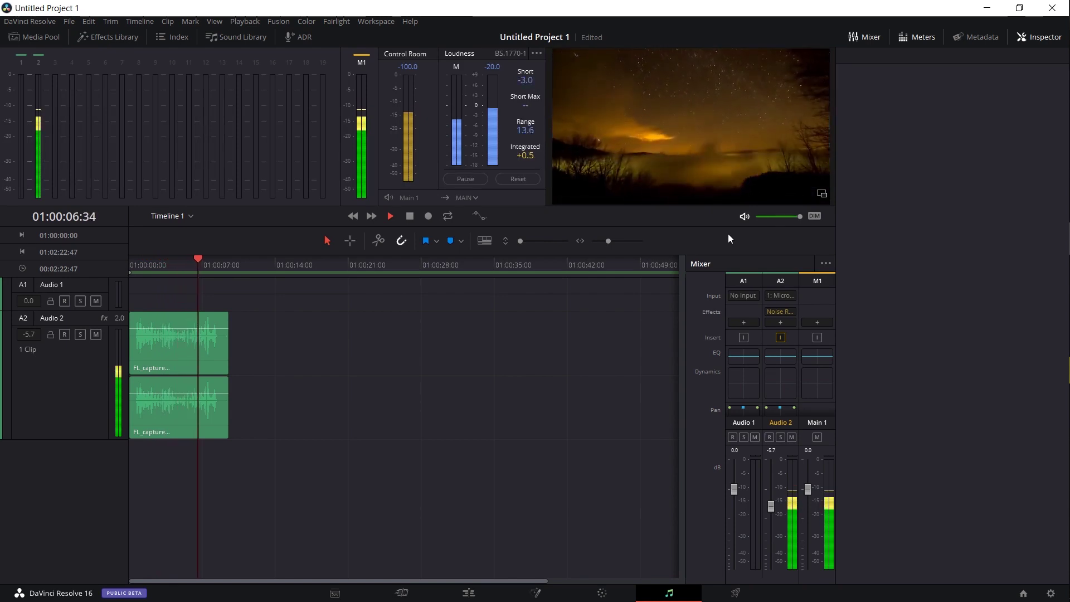
key("space")
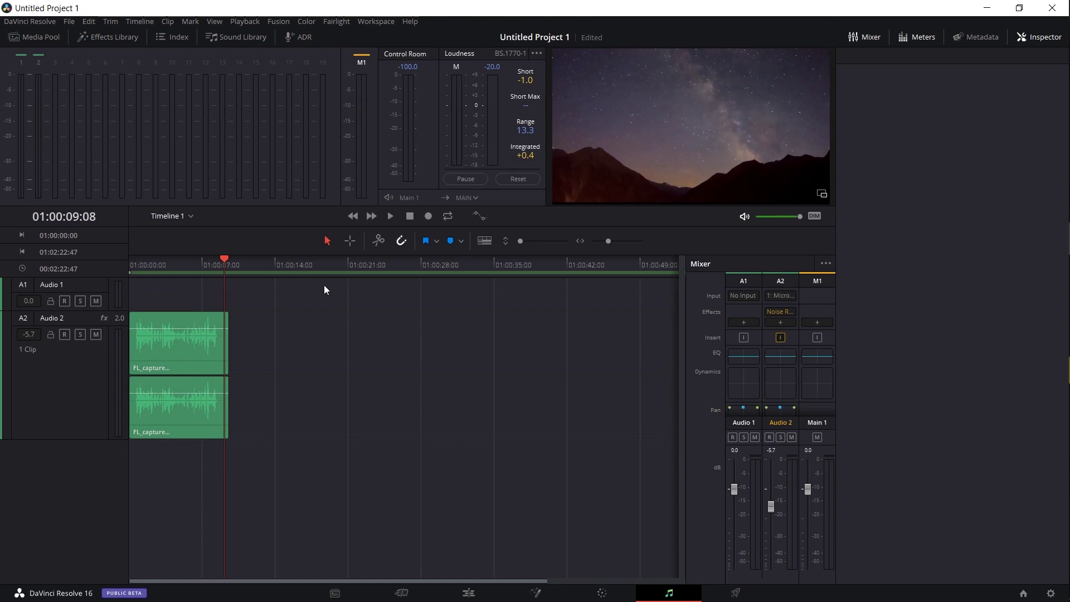
left_click(202, 333)
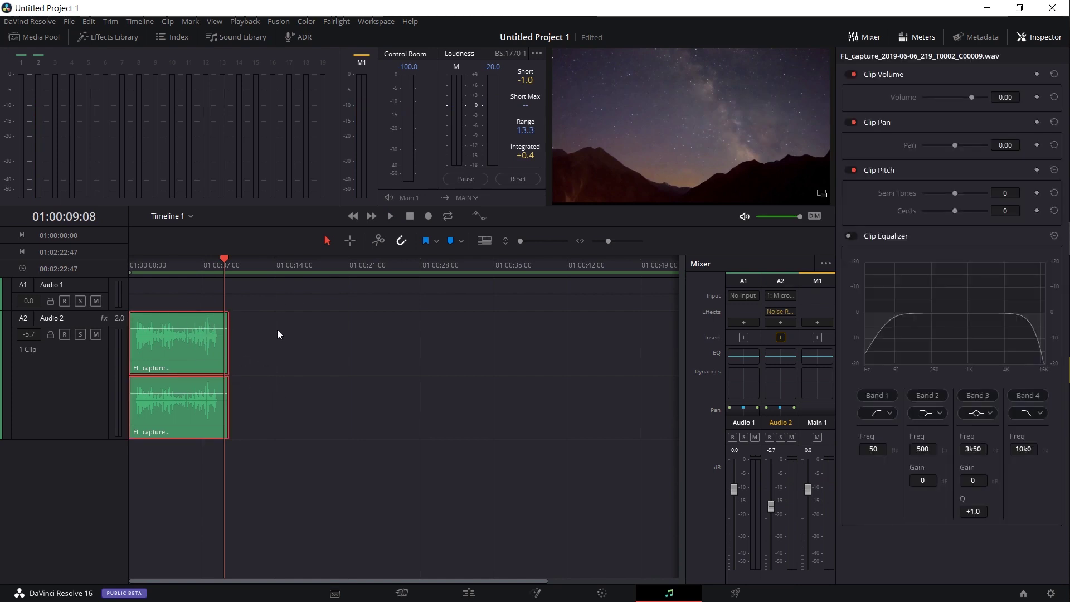
left_click_drag(269, 261, 132, 262)
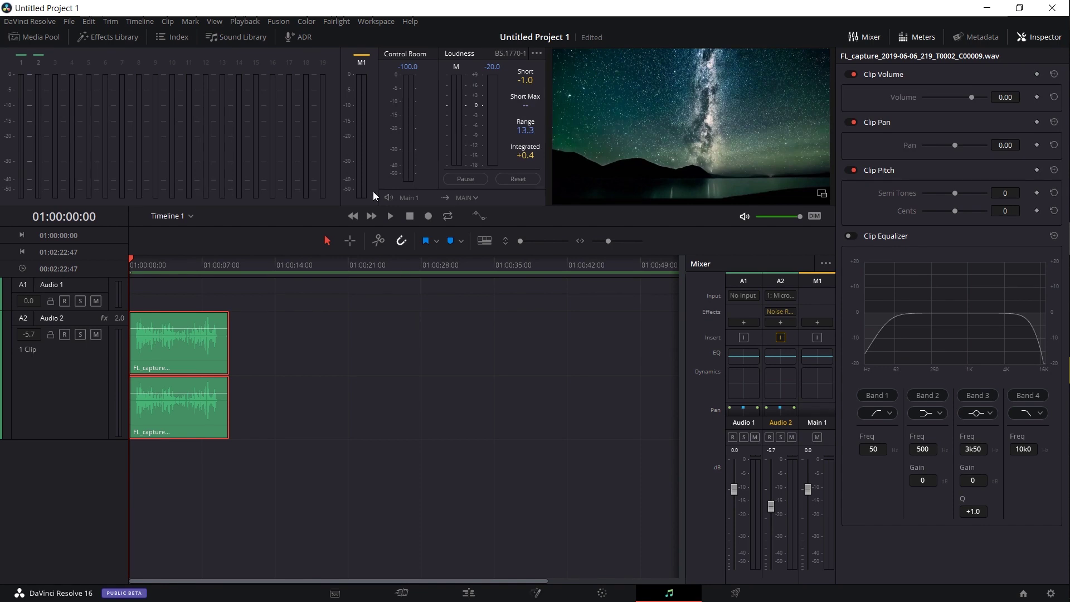
left_click(304, 37)
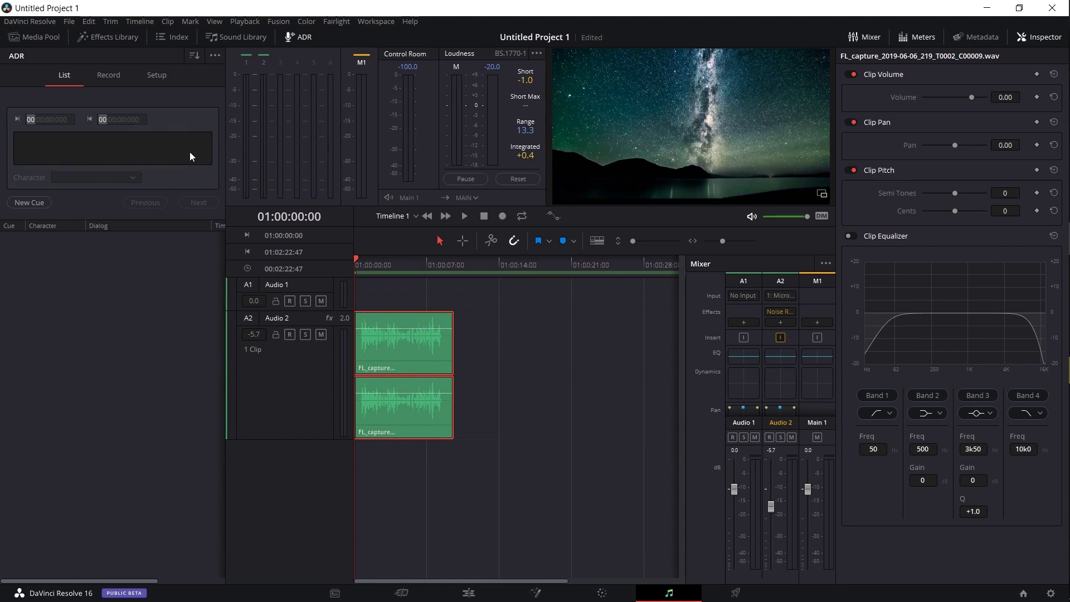
left_click(299, 37)
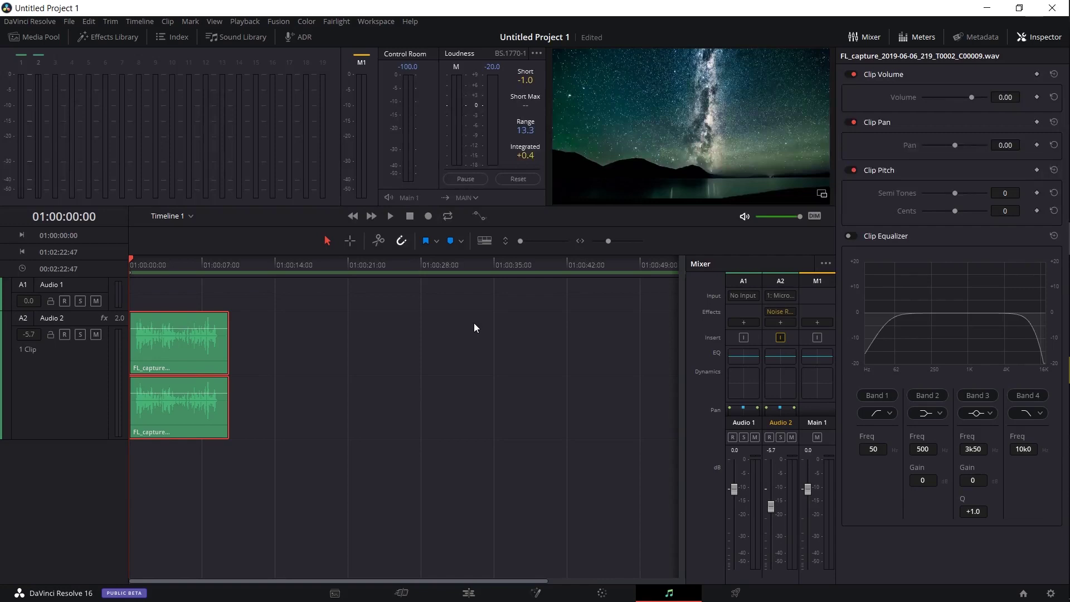